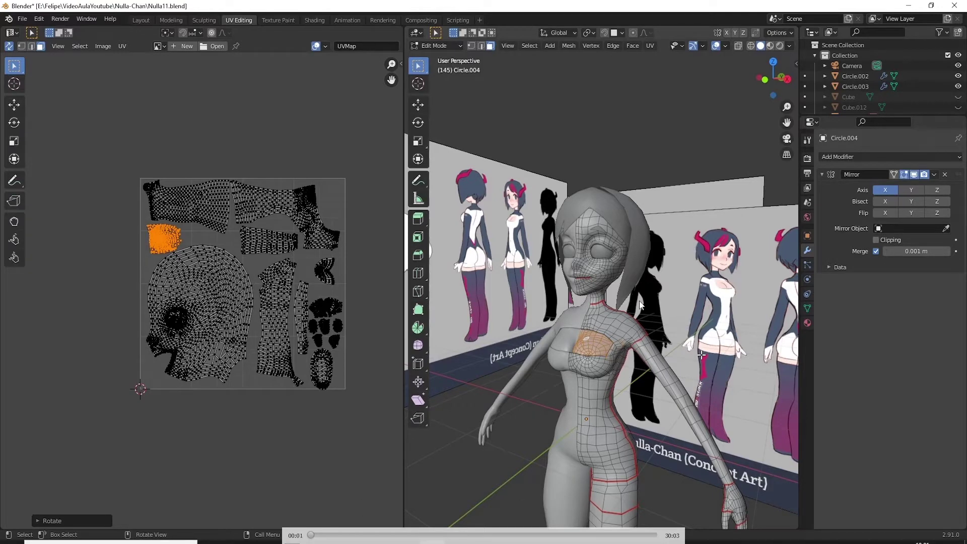
# Orbit around the character and show the mesh's Material properties
pyautogui.moveTo(641, 302); pyautogui.dragTo(644, 327, button='middle')
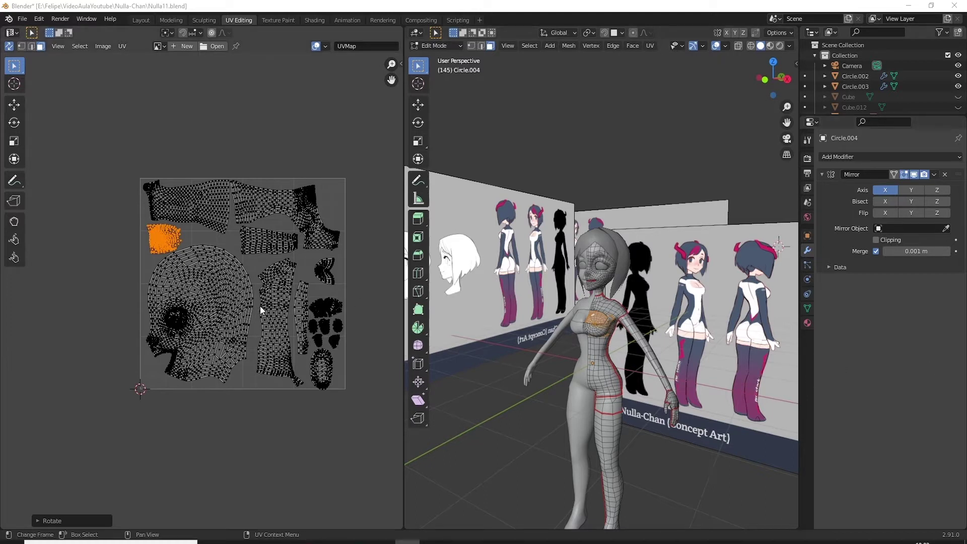
pyautogui.click(807, 322)
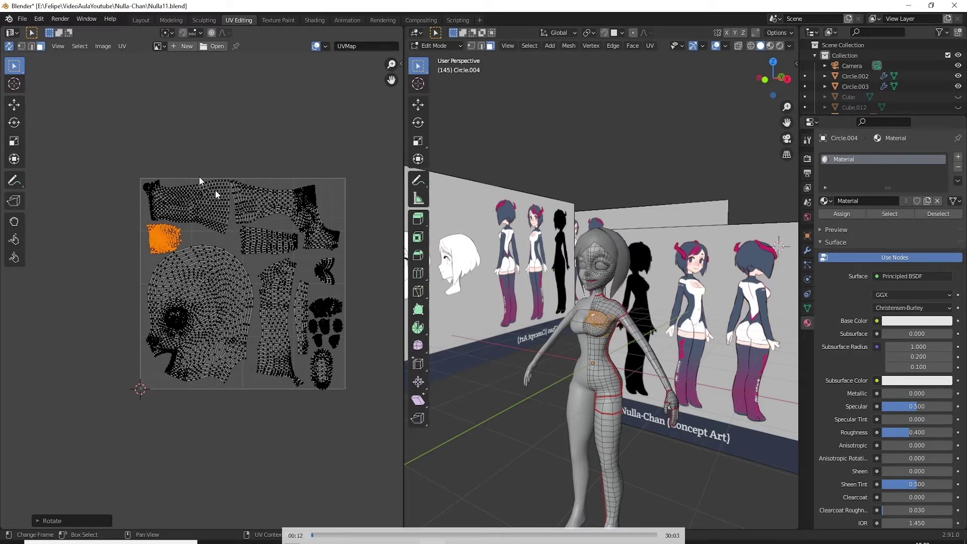
# Create a new 2048 × 2048 image named TextNulla in the Image Editor
pyautogui.click(272, 58)
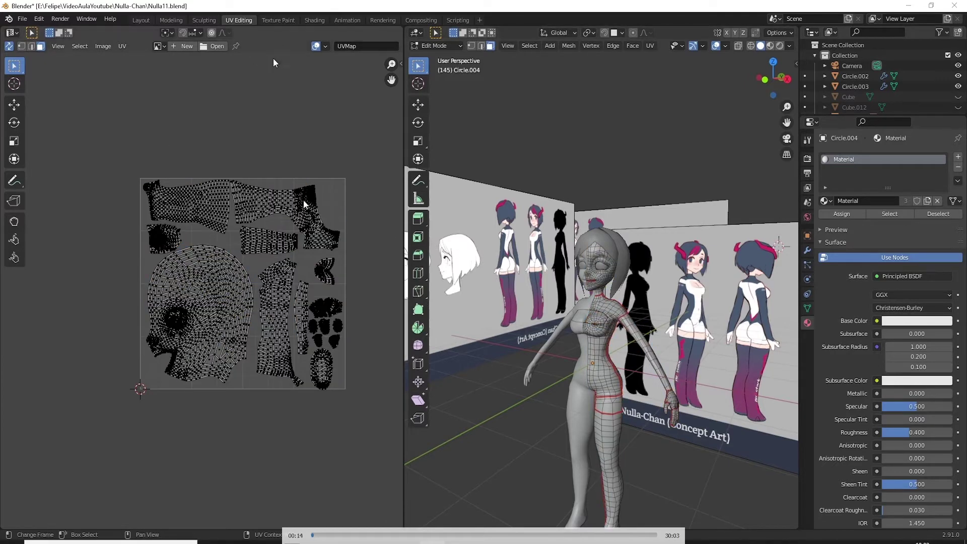
pyautogui.click(188, 47)
pyautogui.click(172, 65)
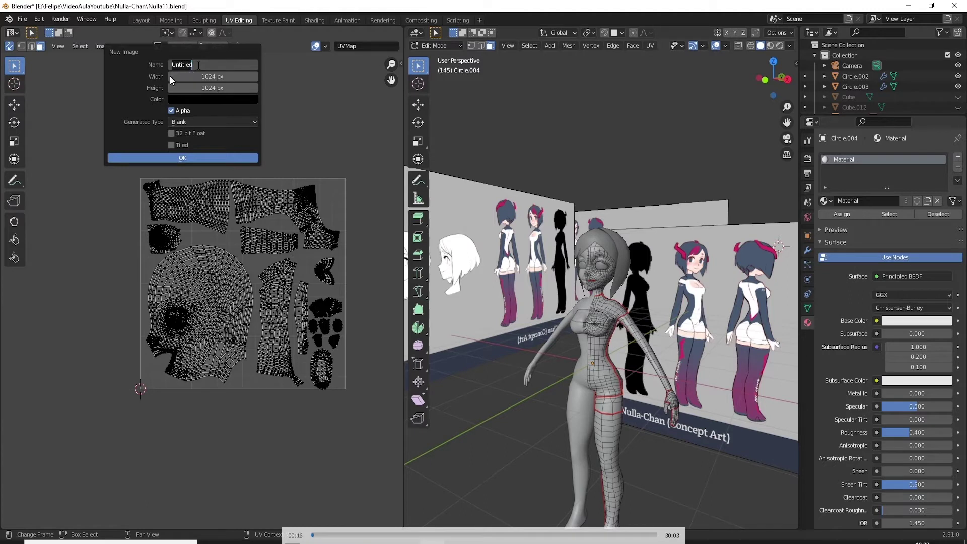
pyautogui.write('TextNulla')
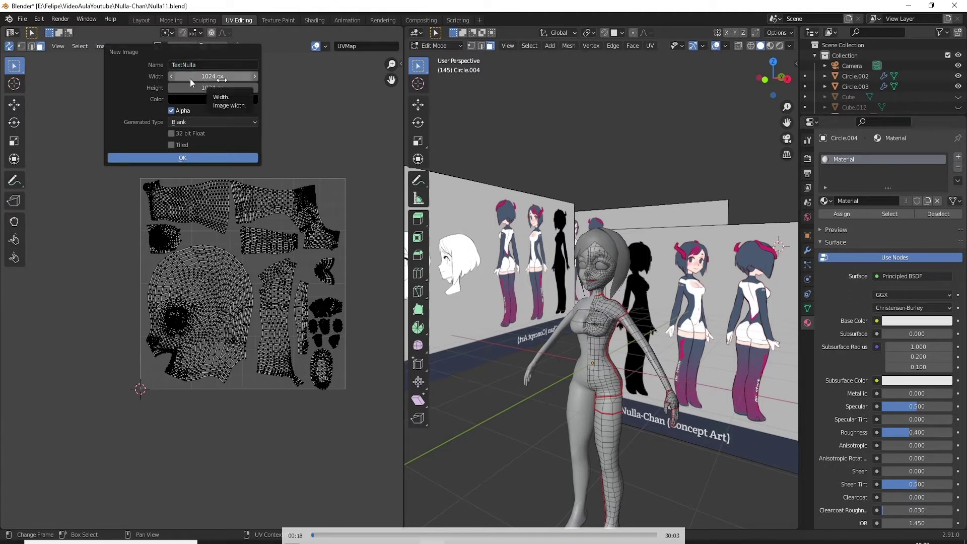
pyautogui.click(207, 77)
pyautogui.write('48')
pyautogui.press('Tab')
pyautogui.write('2')
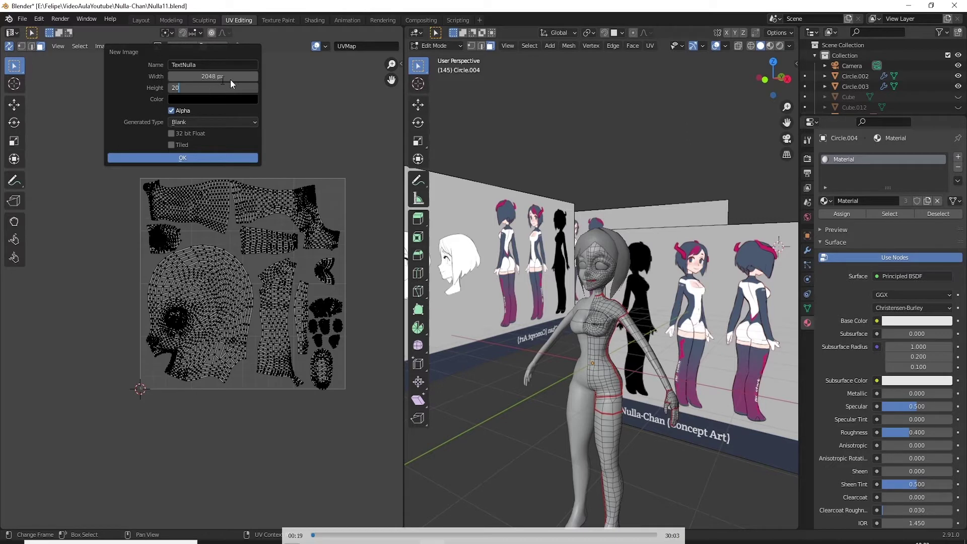
pyautogui.press('Return')
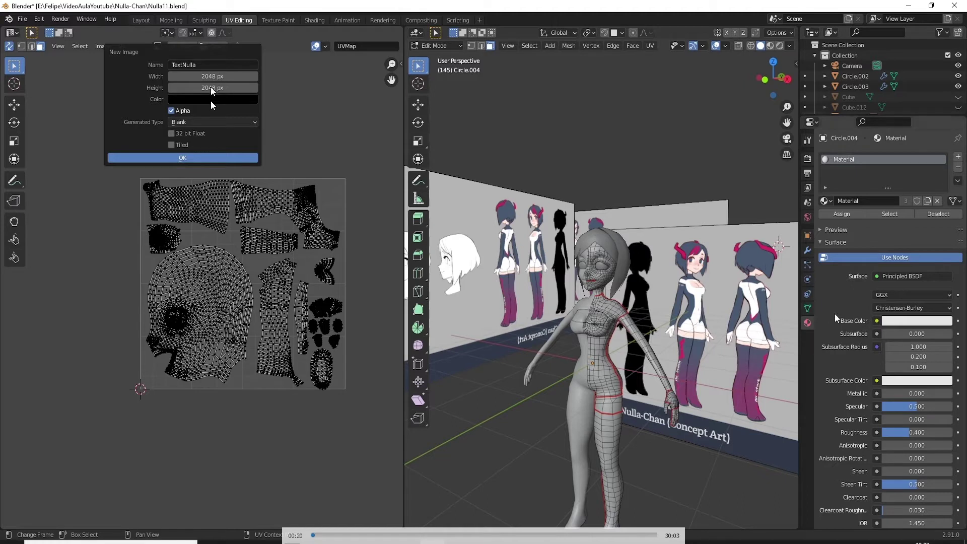
# Feed the material's Base Color from an Image Texture node using TextNulla
pyautogui.click(877, 321)
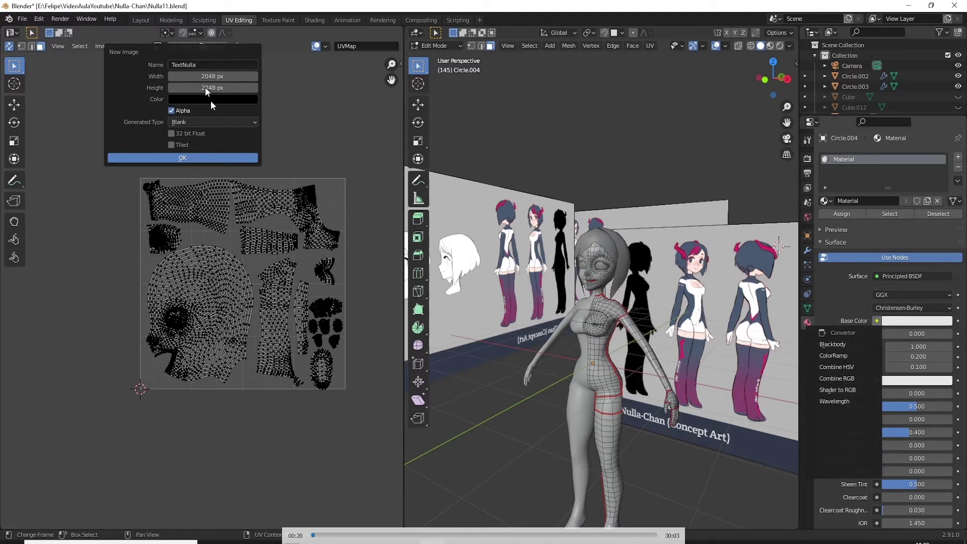
pyautogui.click(837, 352)
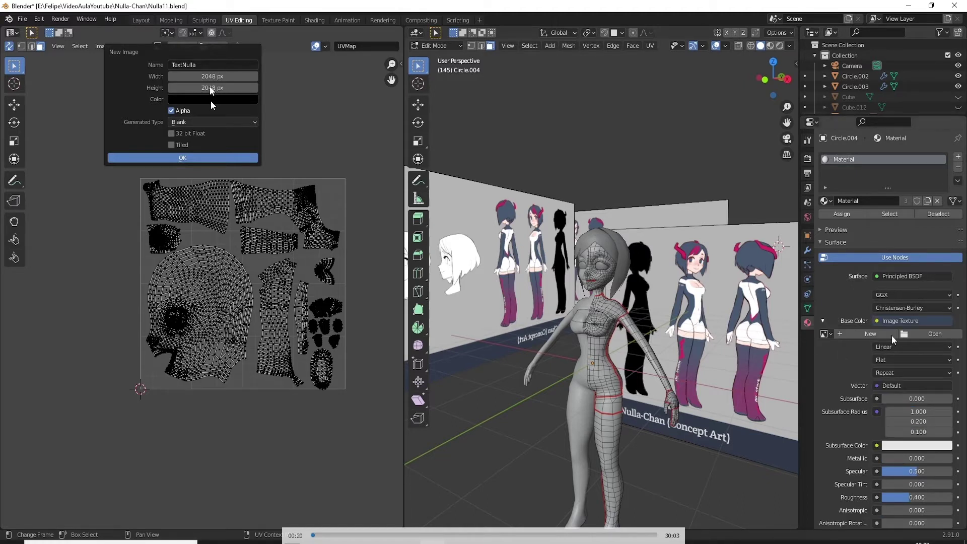
pyautogui.click(825, 333)
pyautogui.click(846, 370)
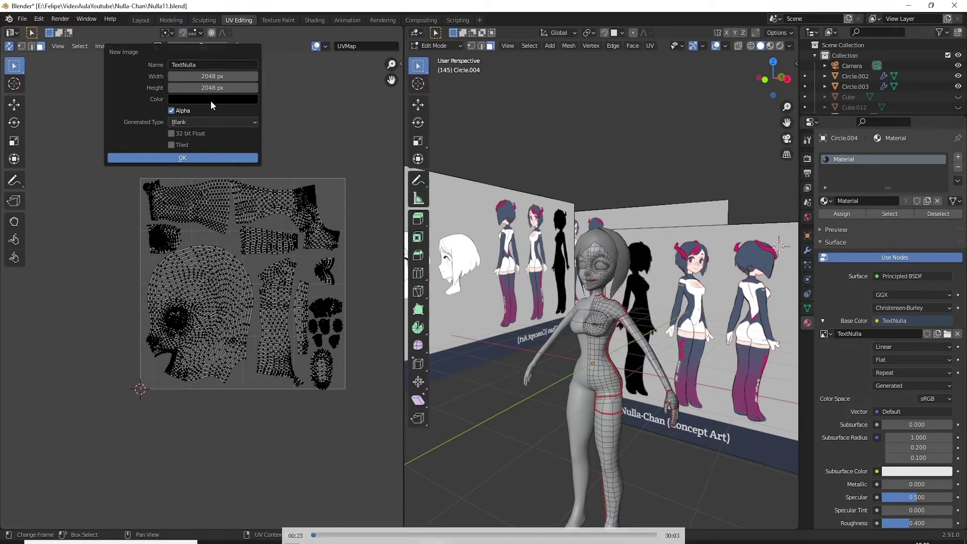
pyautogui.click(210, 101)
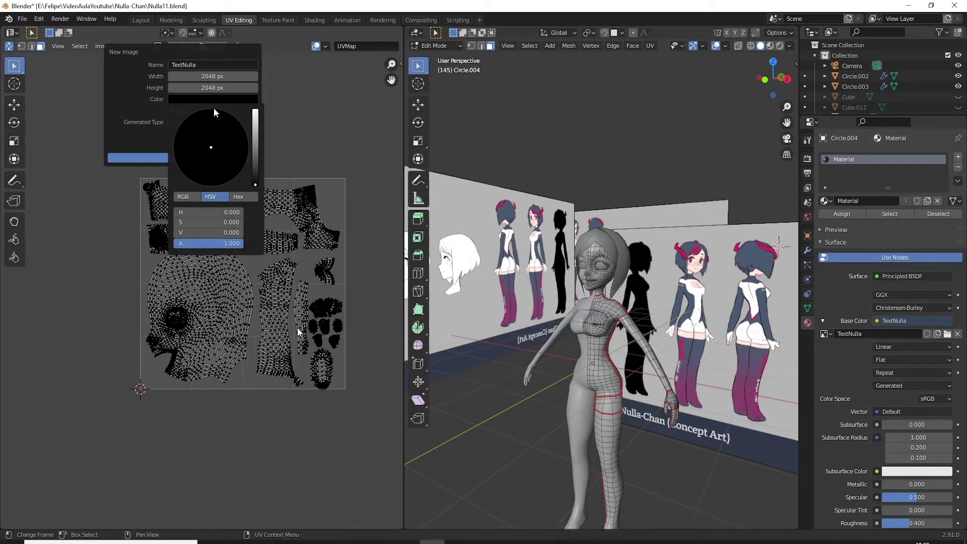
# Set TextNulla's fill colour to a dark navy blue with a slight purple tint
pyautogui.click(256, 178)
pyautogui.moveTo(256, 179); pyautogui.dragTo(231, 147)
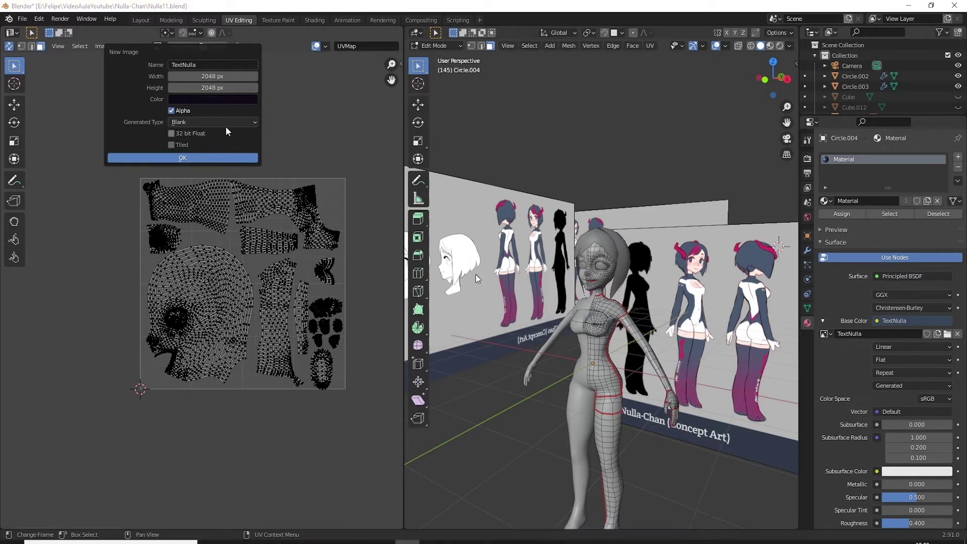
pyautogui.click(222, 99)
pyautogui.moveTo(252, 171); pyautogui.dragTo(253, 165)
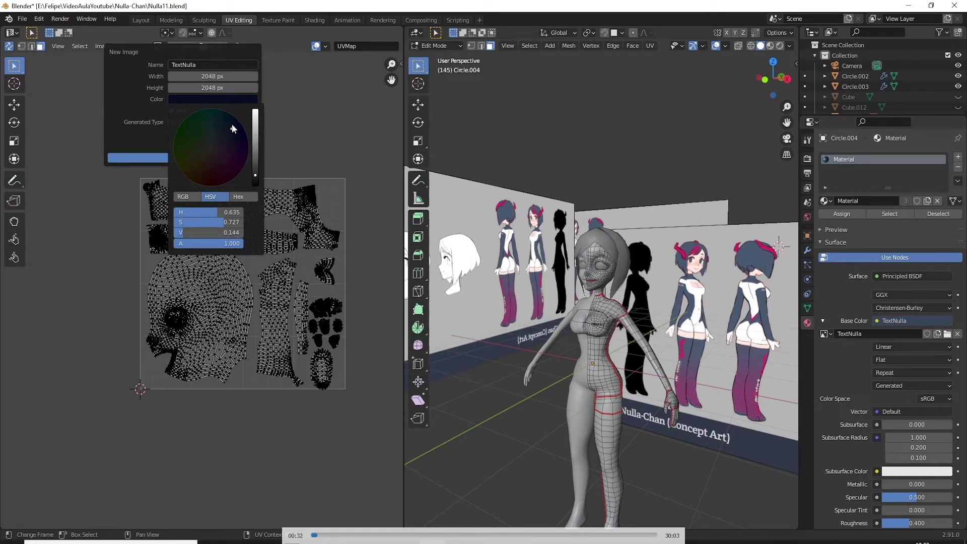
pyautogui.moveTo(237, 128); pyautogui.dragTo(227, 119)
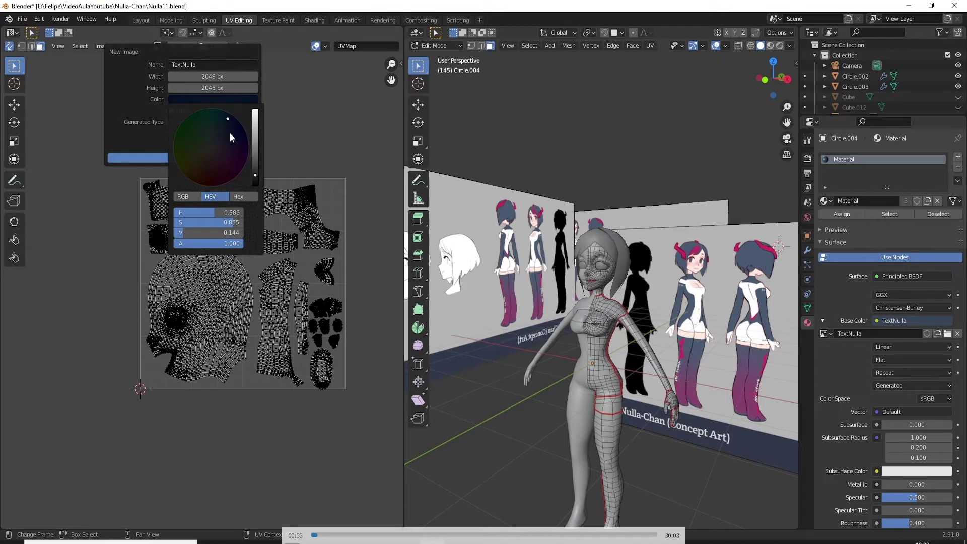
pyautogui.click(256, 169)
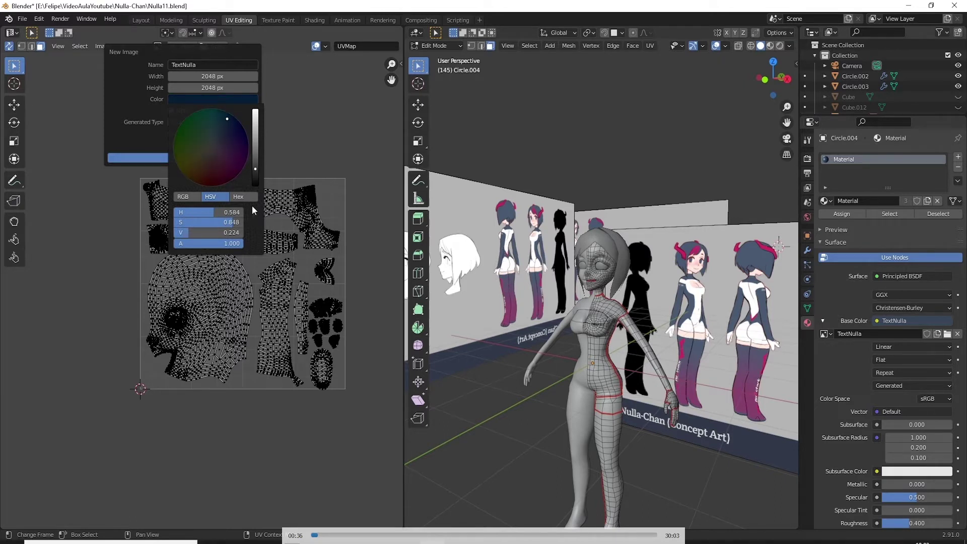
pyautogui.click(210, 100)
pyautogui.click(255, 166)
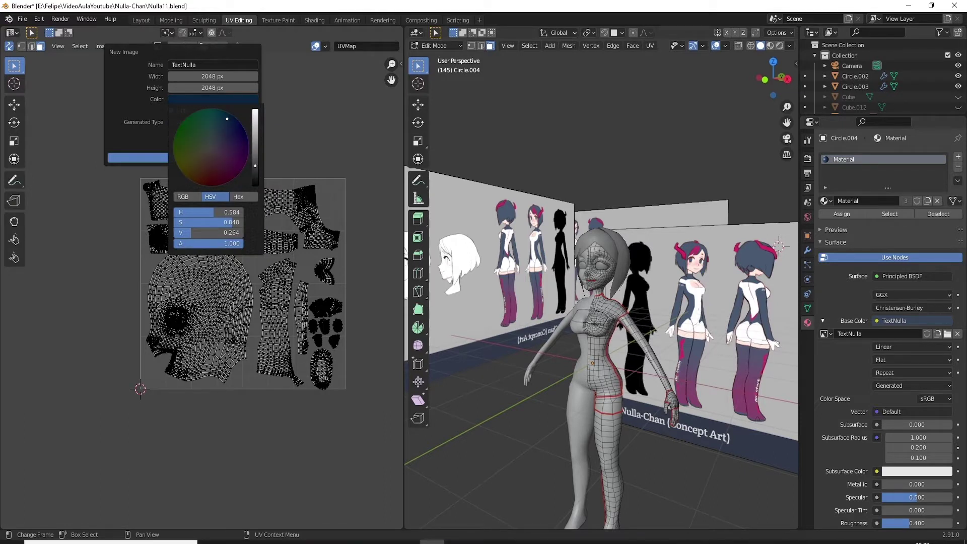
pyautogui.moveTo(228, 119); pyautogui.dragTo(225, 126)
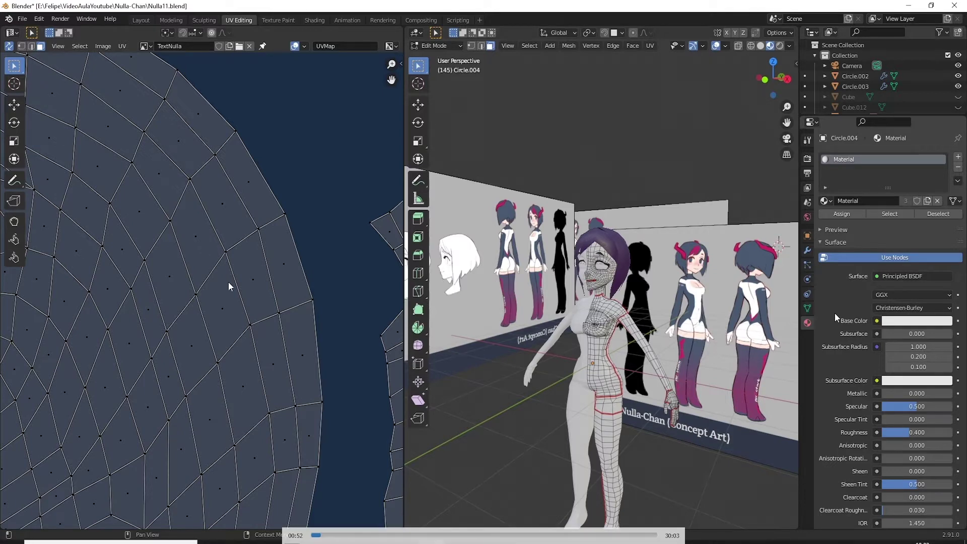
# Relink the Base Color to an Image Texture node using TextNulla
pyautogui.click(879, 322)
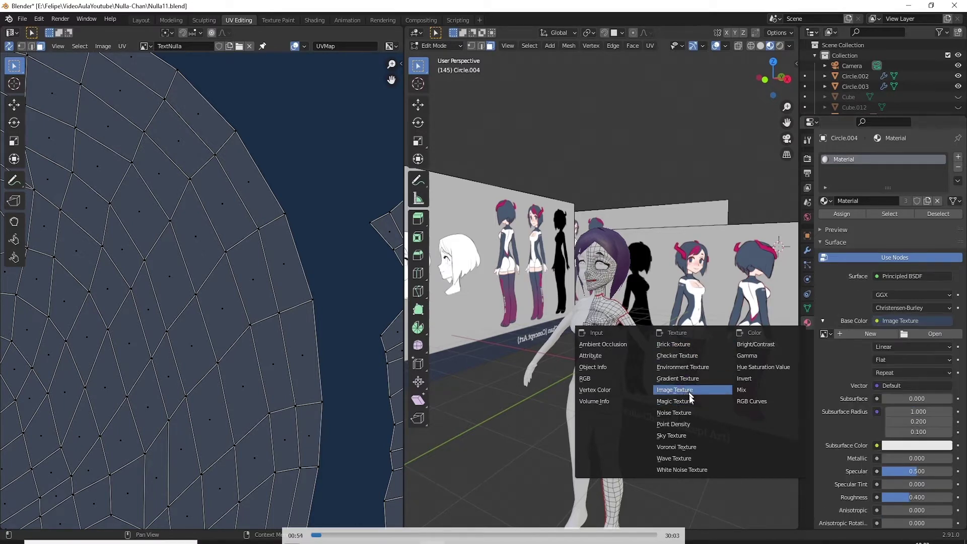
pyautogui.click(675, 390)
pyautogui.click(826, 334)
pyautogui.click(845, 370)
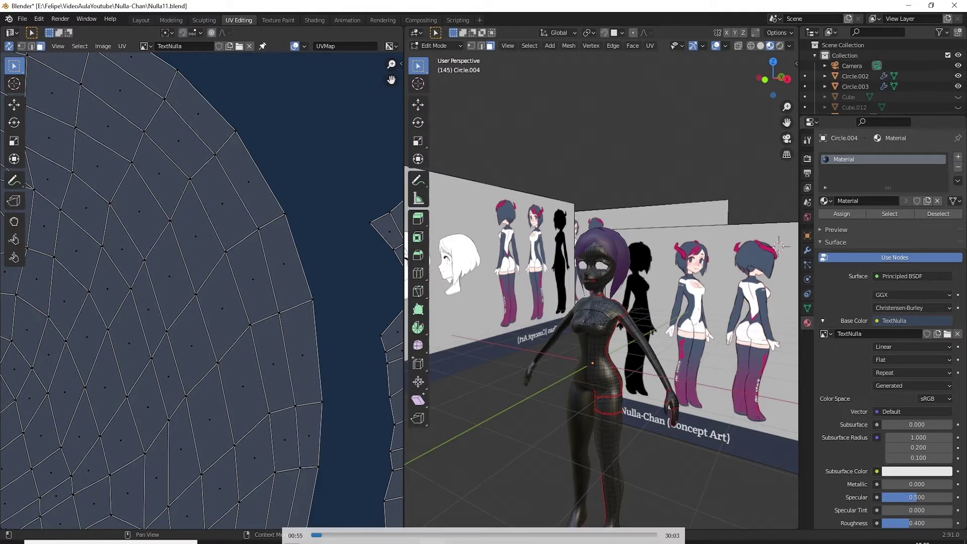
# Orbit around the character and concept-art boards, then show the image settings sidebar (N)
pyautogui.moveTo(595, 365); pyautogui.dragTo(605, 398, button='middle')
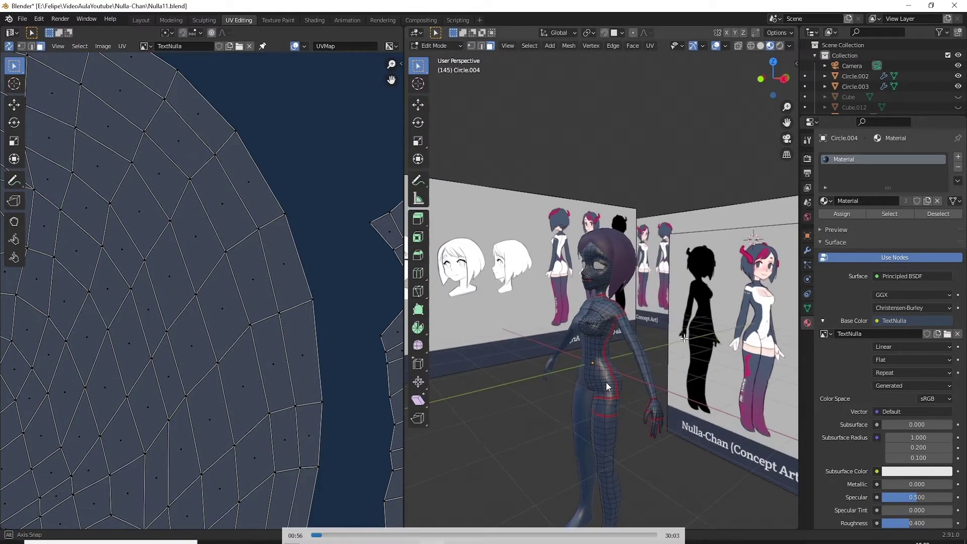
pyautogui.moveTo(593, 342); pyautogui.dragTo(625, 353, button='middle')
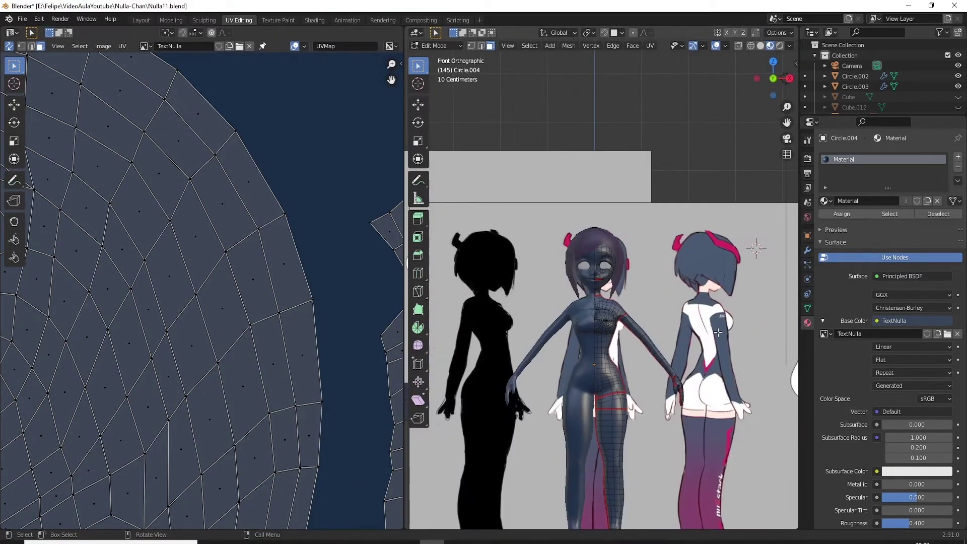
pyautogui.scroll(-3, 276, 327)
pyautogui.scroll(-3, 276, 328)
pyautogui.scroll(1, 246, 341)
pyautogui.moveTo(503, 348); pyautogui.dragTo(425, 325, button='middle')
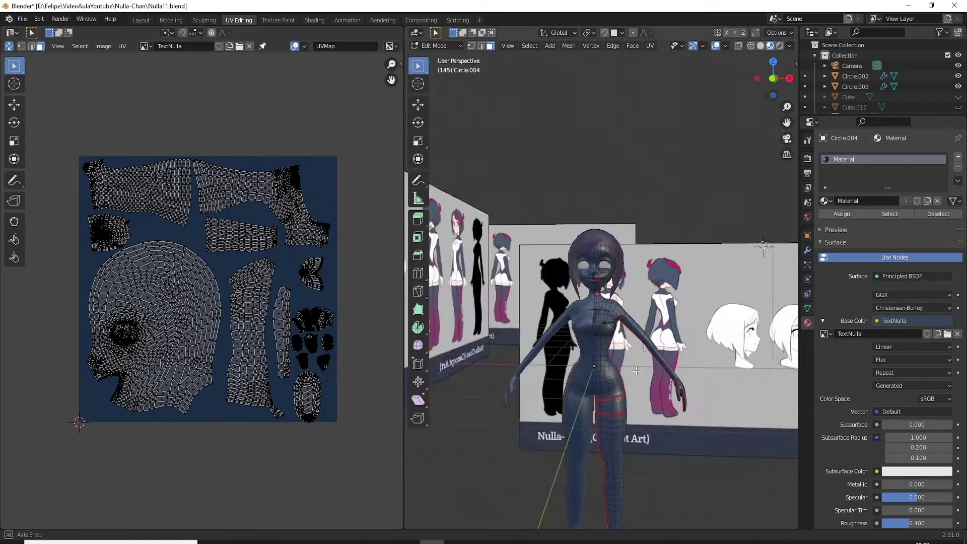
pyautogui.press('n')
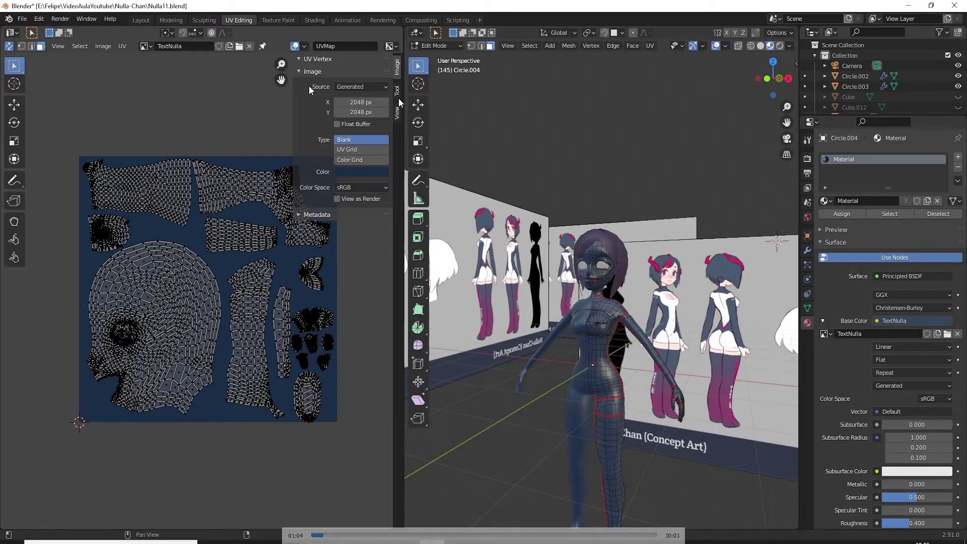
pyautogui.scroll(-1, 399, 98)
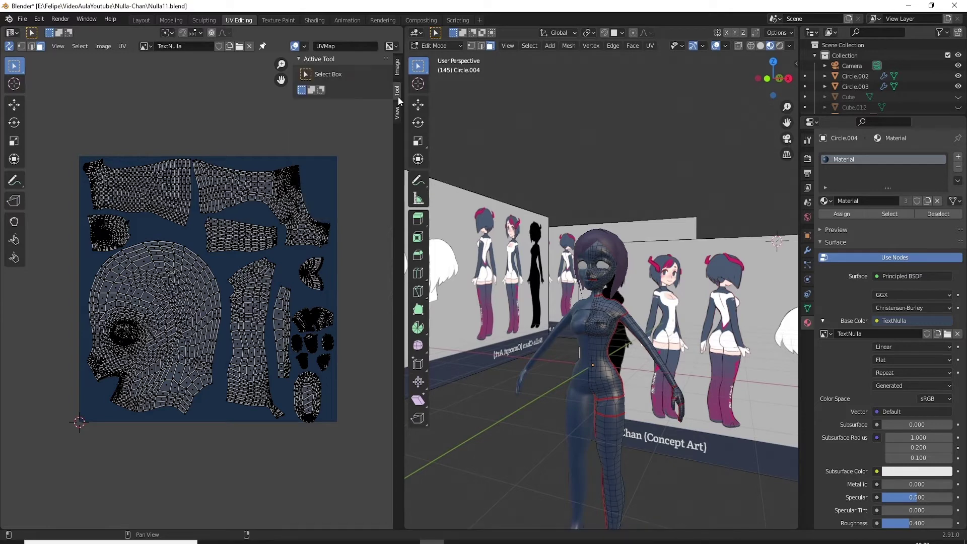
pyautogui.scroll(-1, 399, 95)
pyautogui.scroll(-1, 401, 88)
# Switch to the Texture Paint workspace and frame the character in front view
pyautogui.click(266, 19)
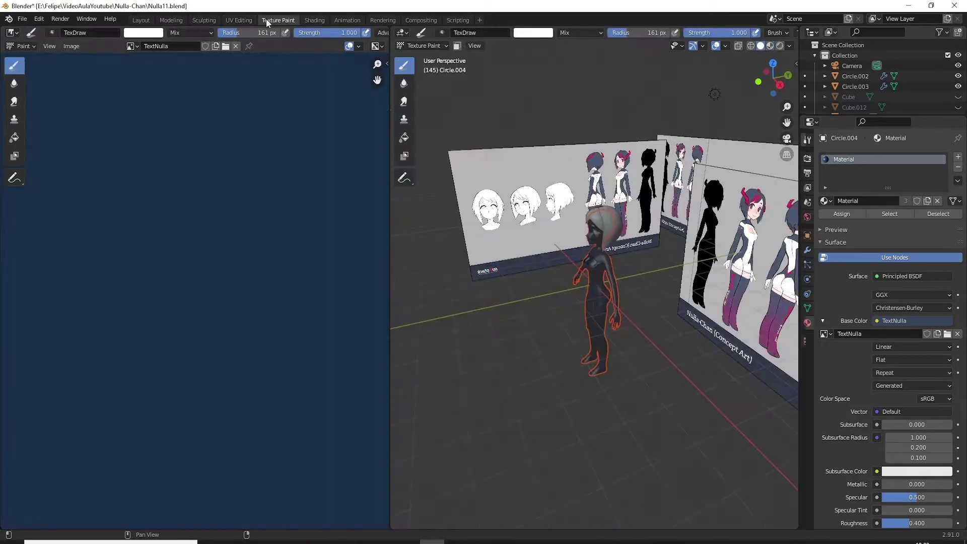
pyautogui.moveTo(554, 217)
pyautogui.mouseDown(button='middle')
pyautogui.moveTo(577, 227)
pyautogui.moveTo(546, 264)
pyautogui.mouseUp(button='middle')
pyautogui.scroll(3, 576, 227)
pyautogui.scroll(3, 546, 264)
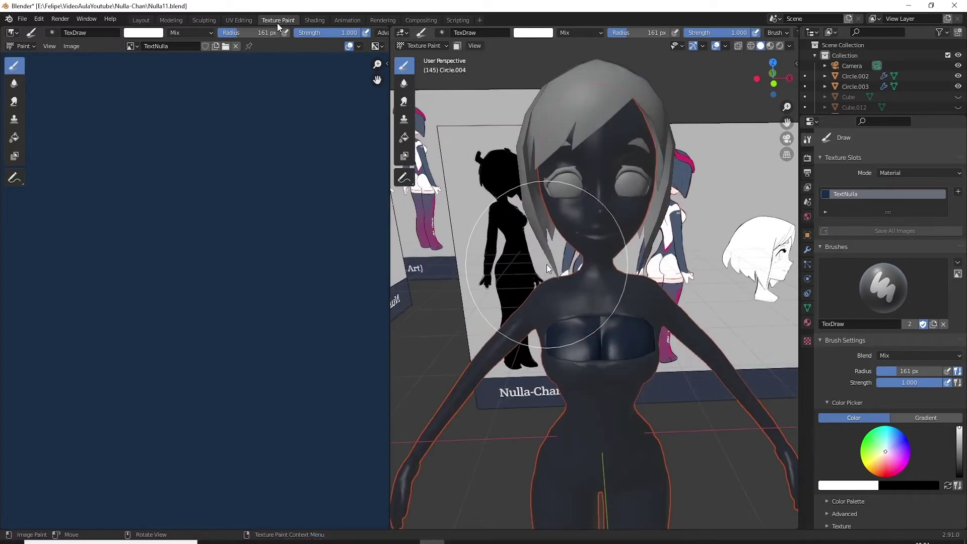
pyautogui.press('KP_1')
pyautogui.scroll(-3, 220, 242)
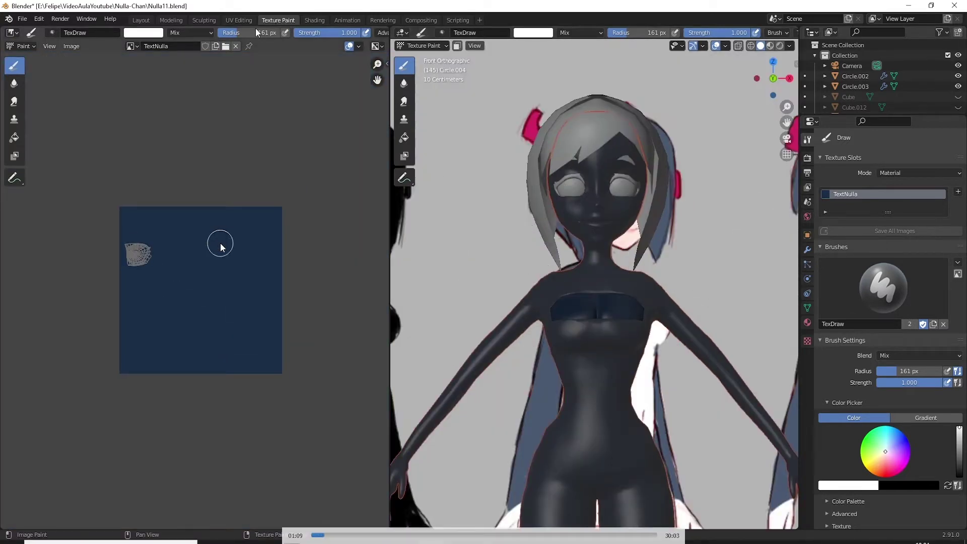
pyautogui.scroll(1, 220, 244)
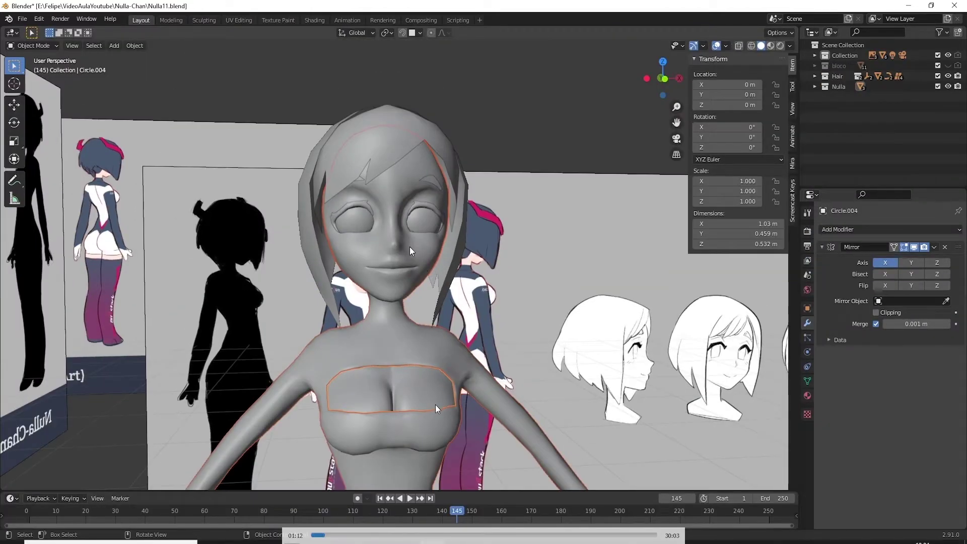
pyautogui.moveTo(439, 408); pyautogui.dragTo(420, 401, button='middle')
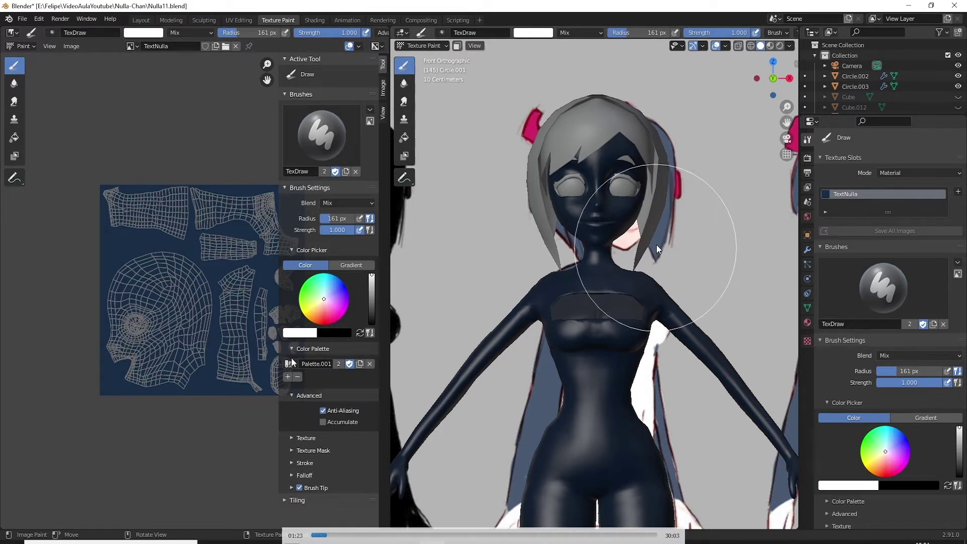
# Sample skin, dark blue-grey, white and magenta from the concept art into the palette
pyautogui.moveTo(657, 243); pyautogui.dragTo(644, 245, button='middle')
pyautogui.press('s')
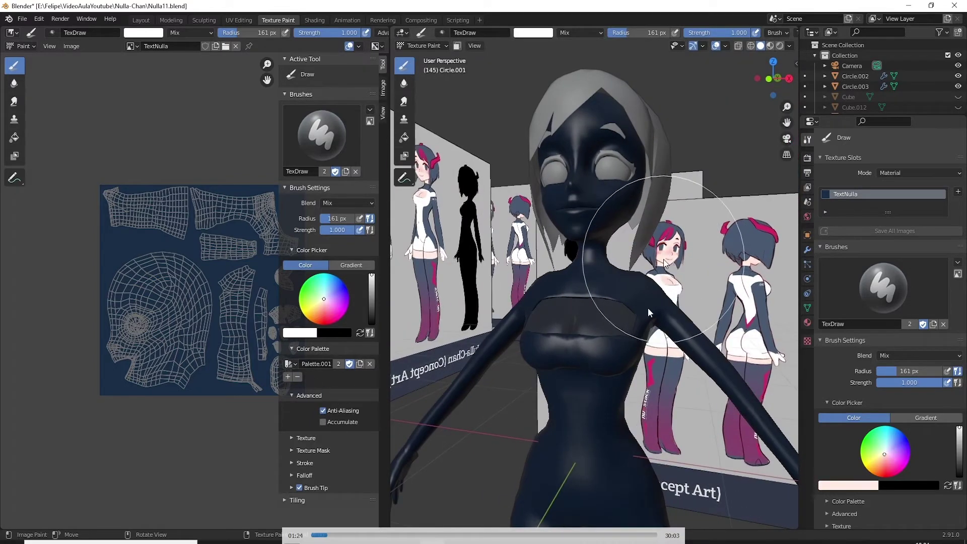
pyautogui.click(664, 261)
pyautogui.click(665, 260)
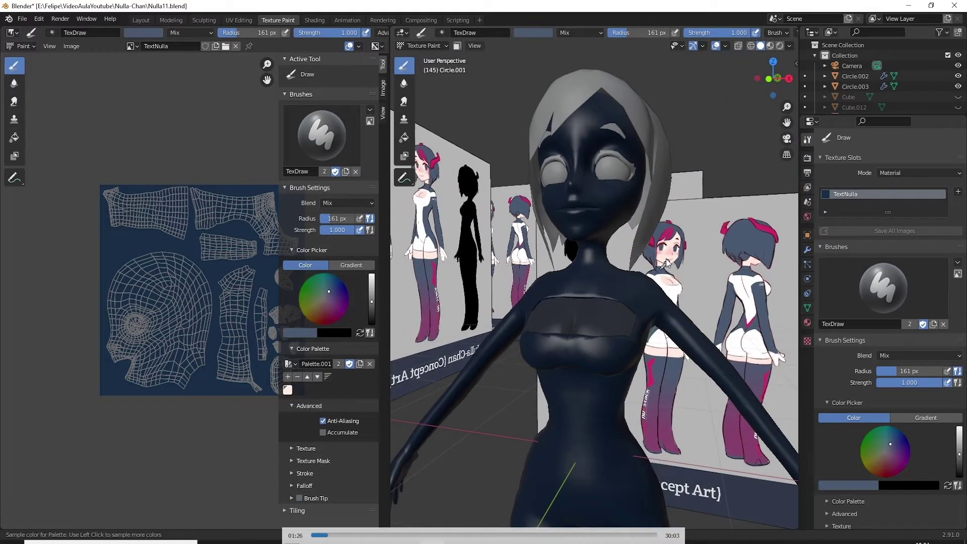
pyautogui.click(658, 270)
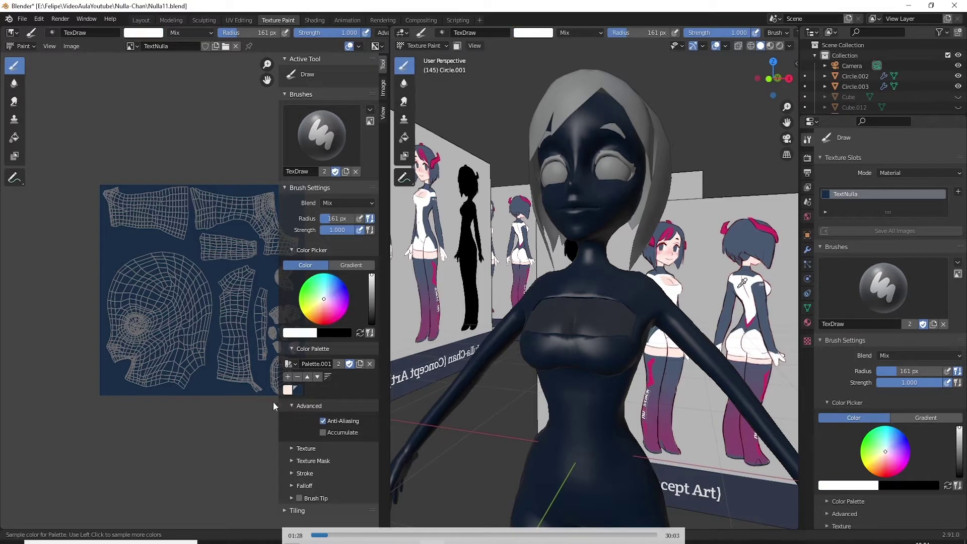
pyautogui.click(748, 322)
# Add muted magenta and boot colours to the palette, then paint pale skin over the face
pyautogui.click(319, 393)
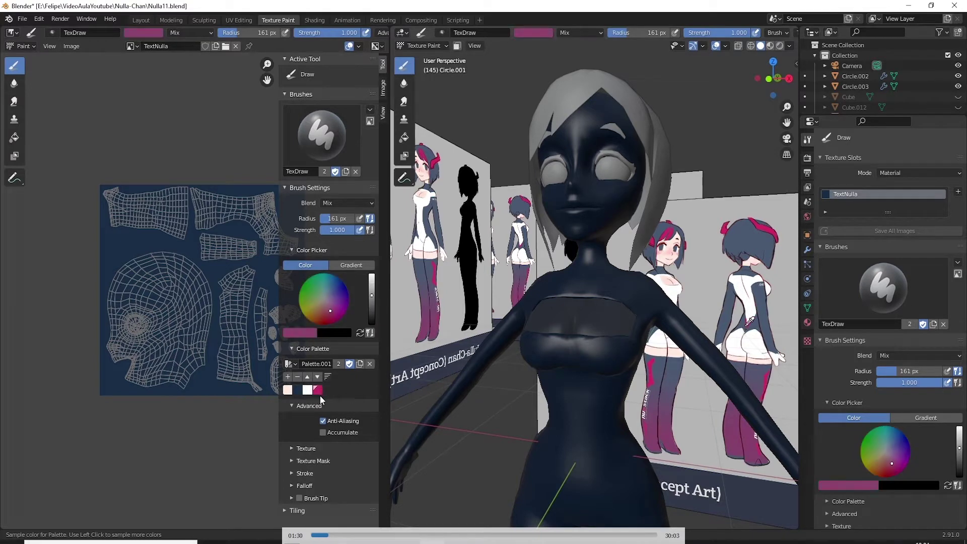
pyautogui.click(642, 424)
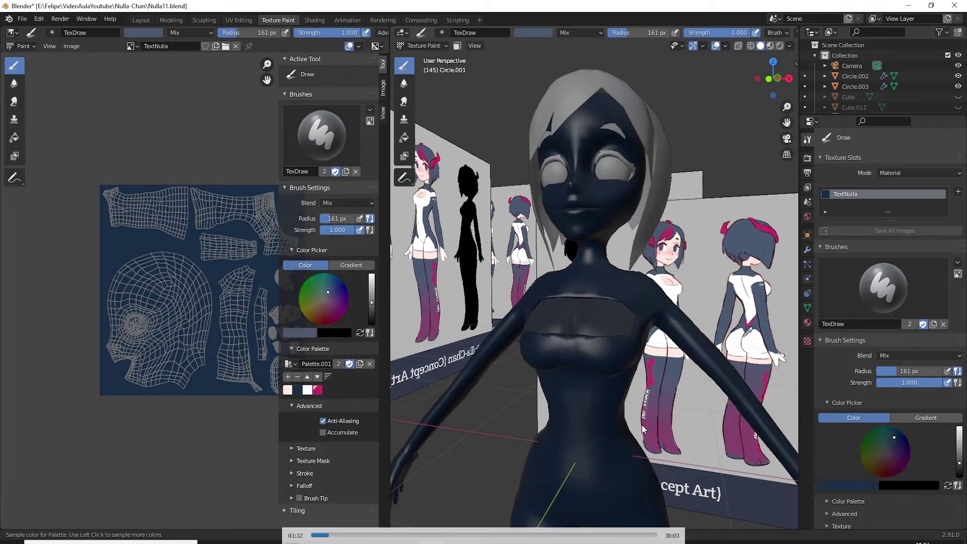
pyautogui.click(648, 380)
pyautogui.click(663, 409)
pyautogui.click(649, 412)
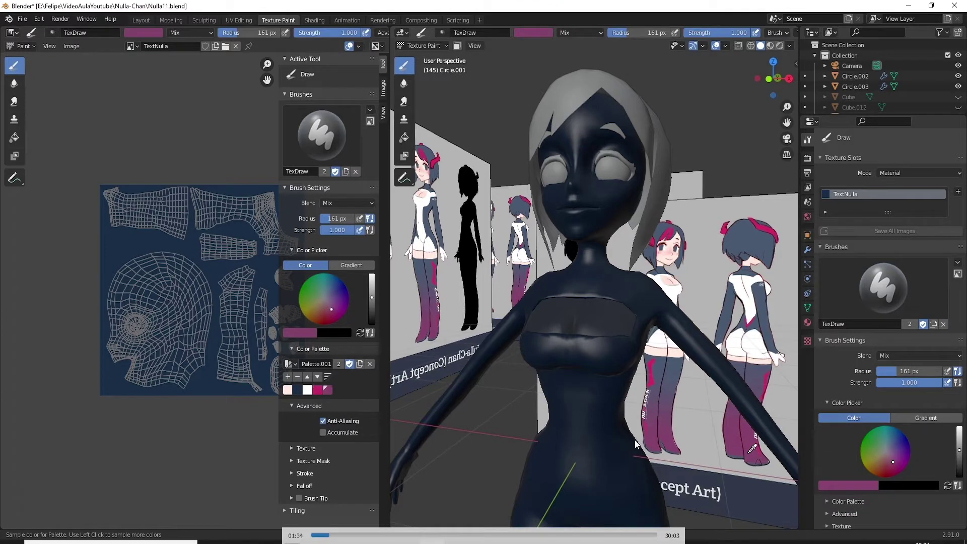
pyautogui.click(287, 389)
pyautogui.moveTo(93, 335)
pyautogui.mouseDown()
pyautogui.moveTo(118, 321)
pyautogui.moveTo(188, 374)
pyautogui.moveTo(136, 318)
pyautogui.moveTo(171, 249)
pyautogui.moveTo(190, 271)
pyautogui.mouseUp()
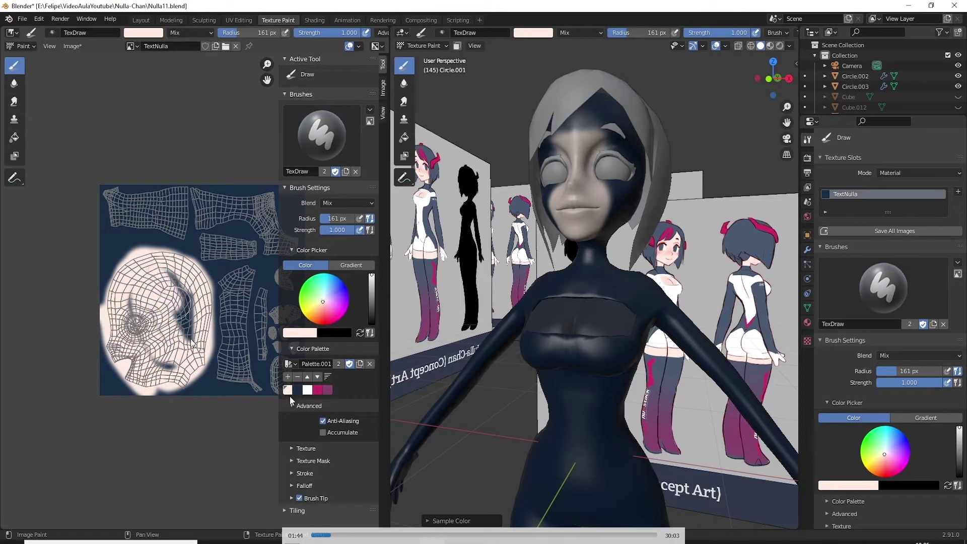